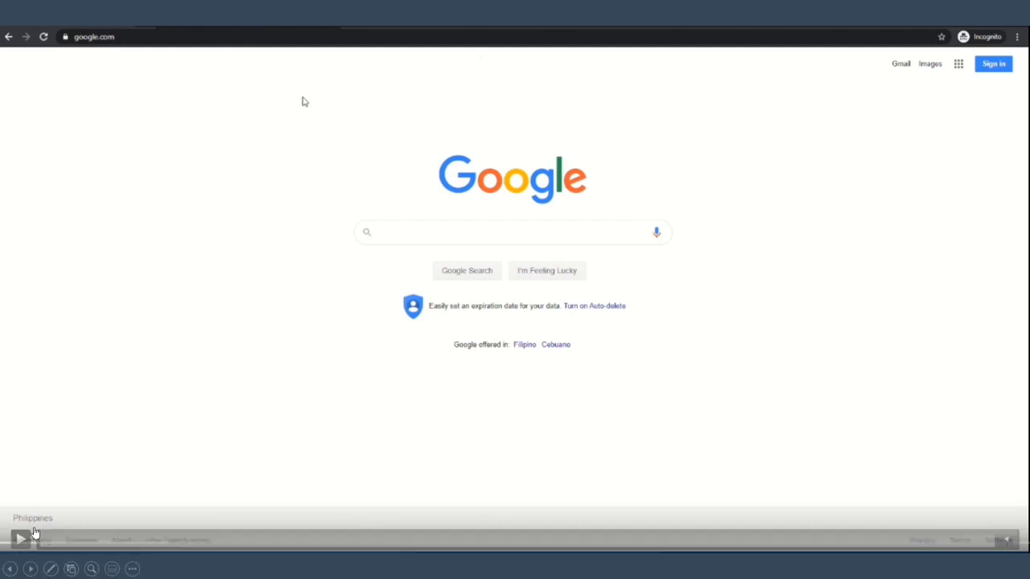
Step: Play the embedded screencast and go to the website sss.gov.ph
left_click(20, 539)
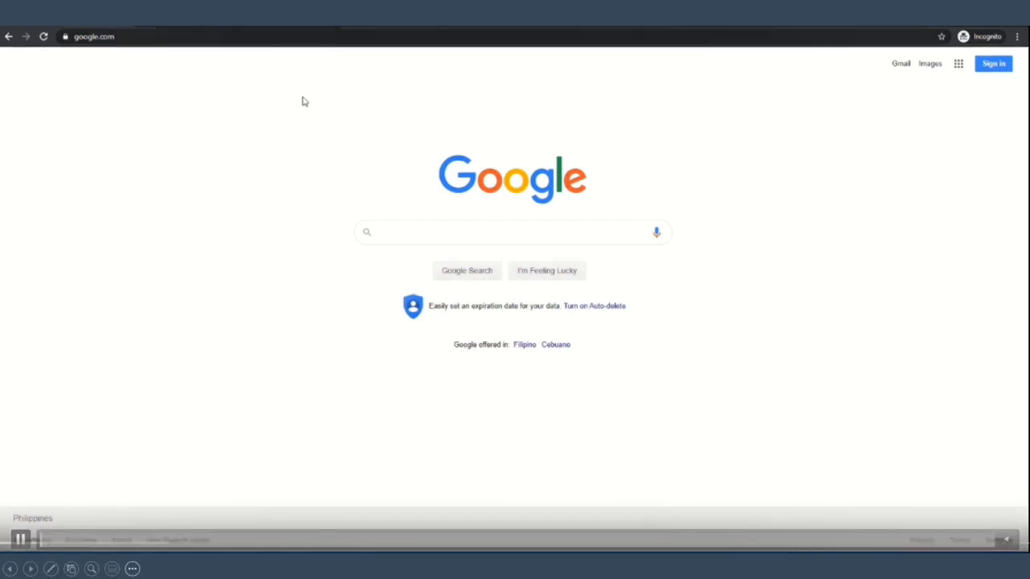
left_click(164, 36)
type("sss.gov.ph")
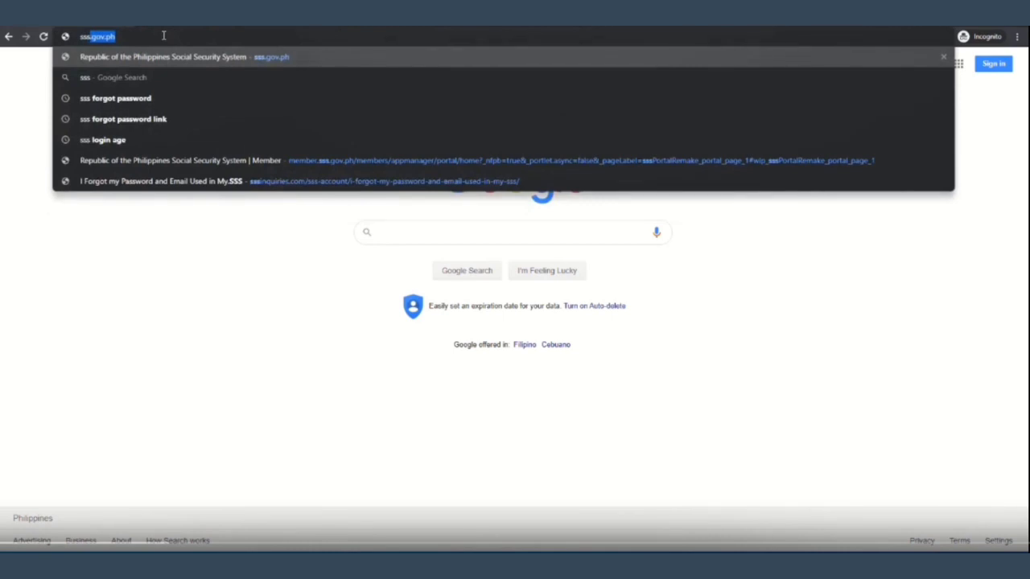
key("Right")
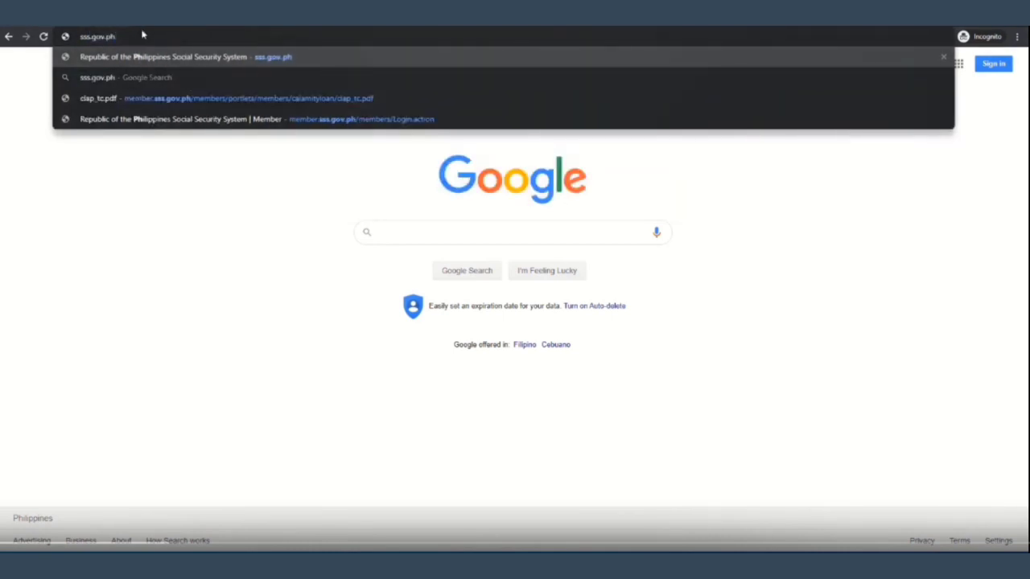
key("Return")
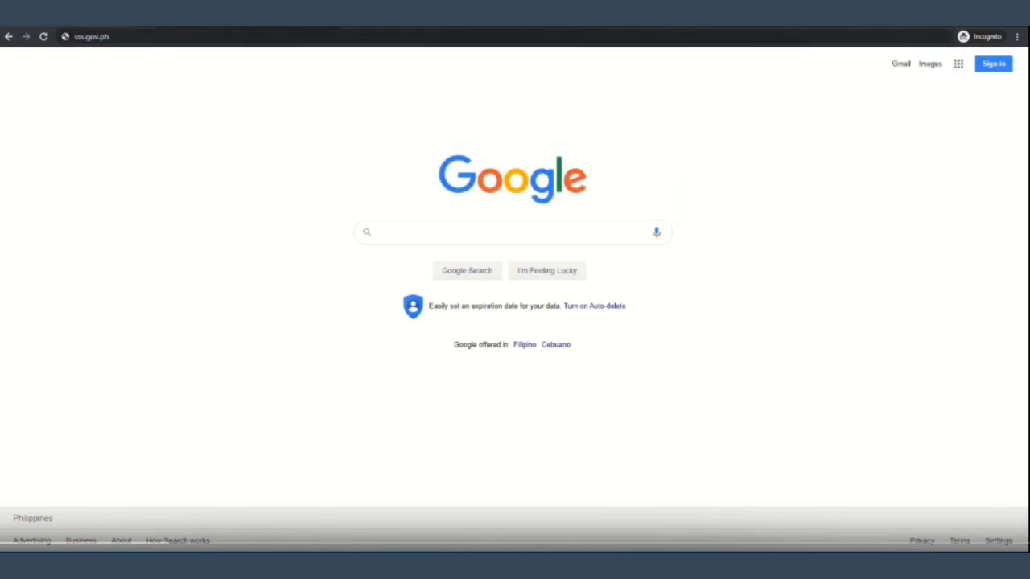
mouse_move(133, 29)
left_mouse_down()
mouse_move(62, 37)
mouse_move(85, 61)
mouse_move(137, 57)
mouse_move(135, 29)
left_mouse_up()
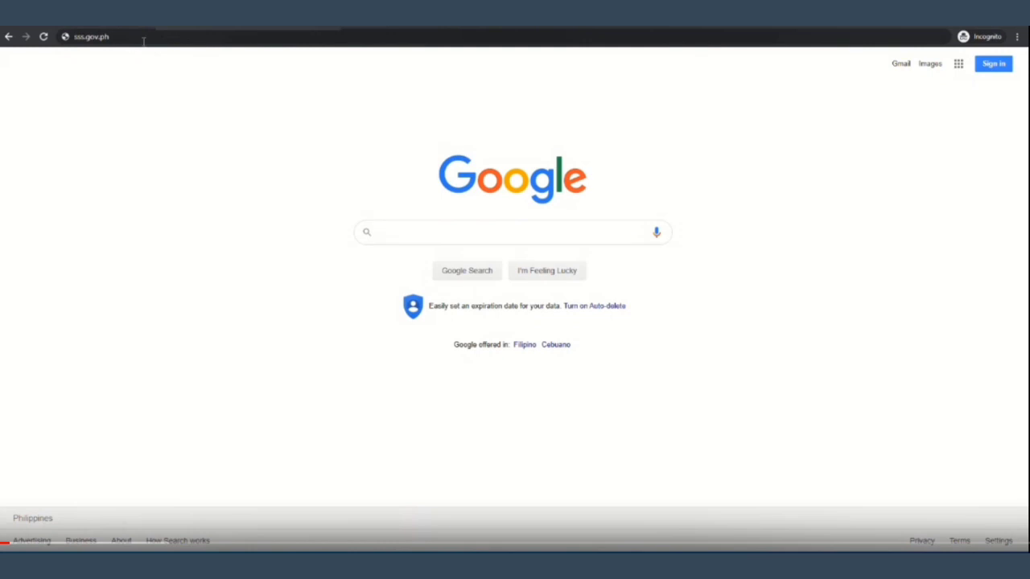
left_click(142, 39)
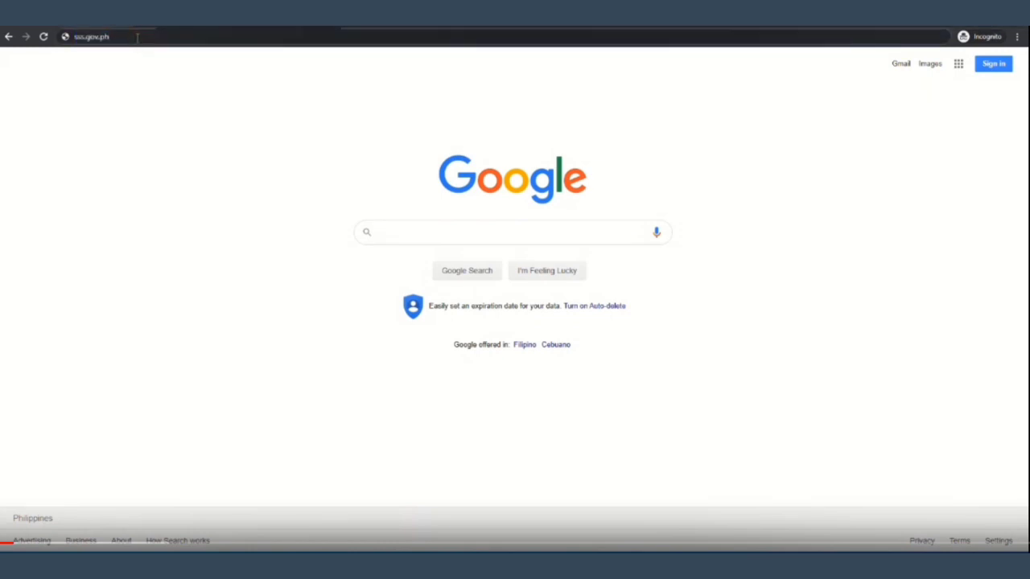
key("Return")
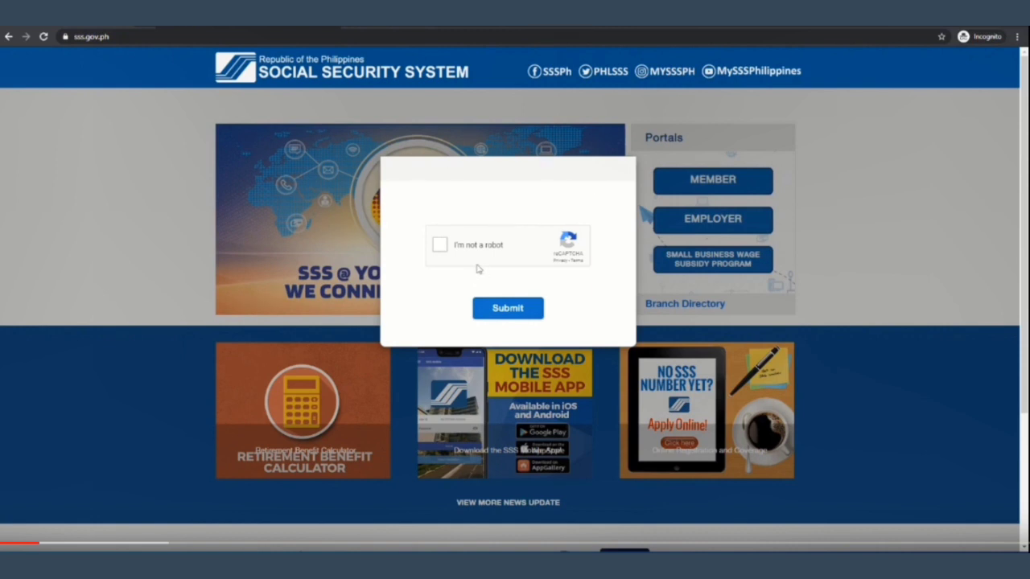
Step: Complete the "I'm not a robot" check on the Social Security System site and open the Member portal
left_click(440, 246)
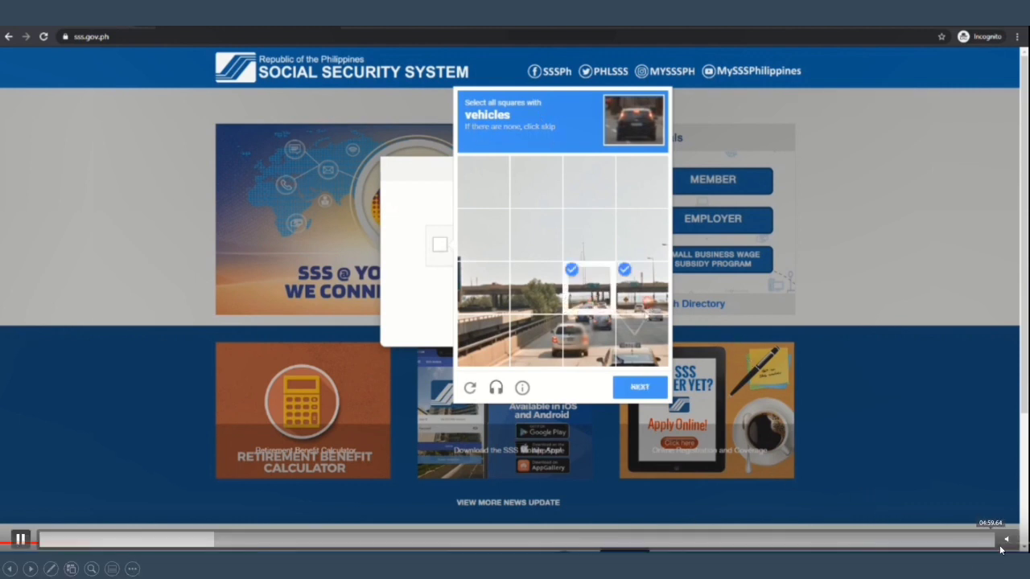
mouse_move(1009, 544)
scroll(1009, 544, "down", 5)
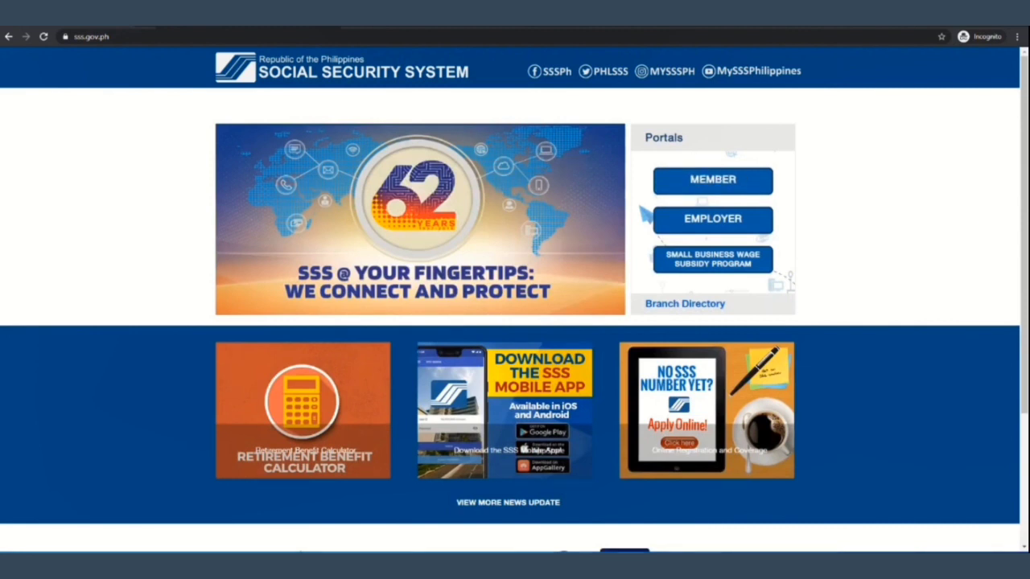
left_click(713, 181)
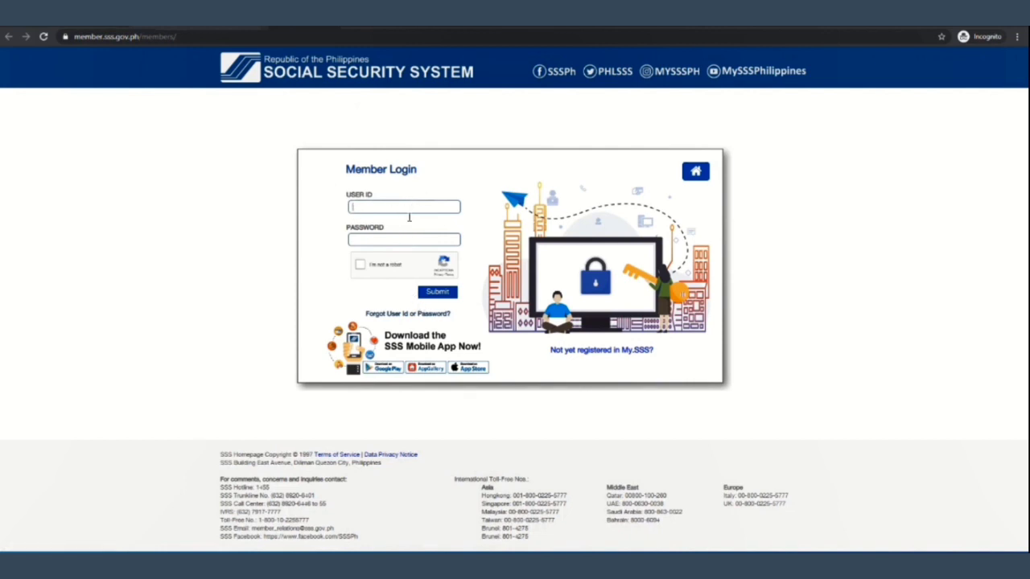
Step: Open the forgotten user ID or password page from Member Login and enter the member's CRN/SS number
left_click(399, 318)
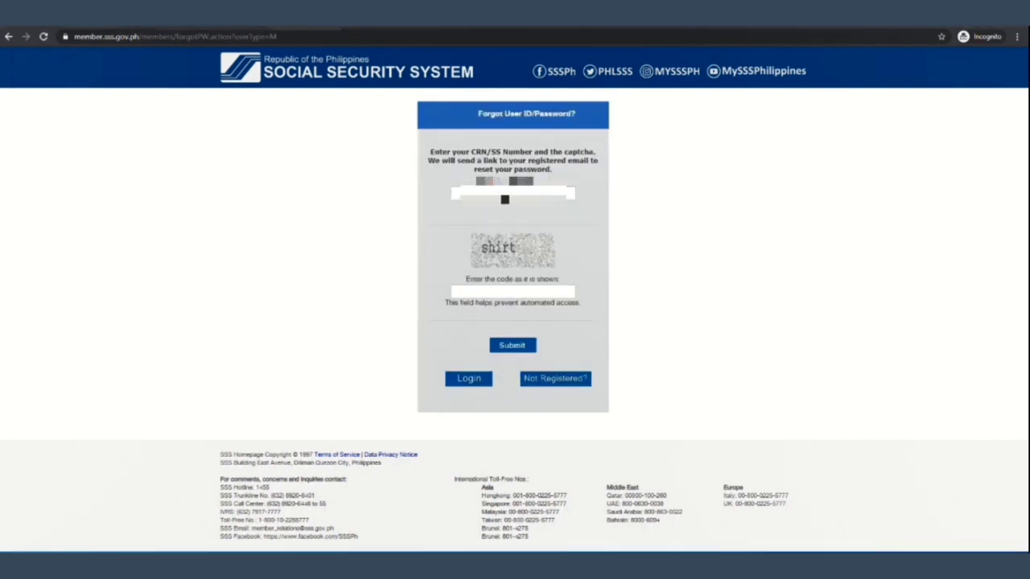
left_click(504, 200)
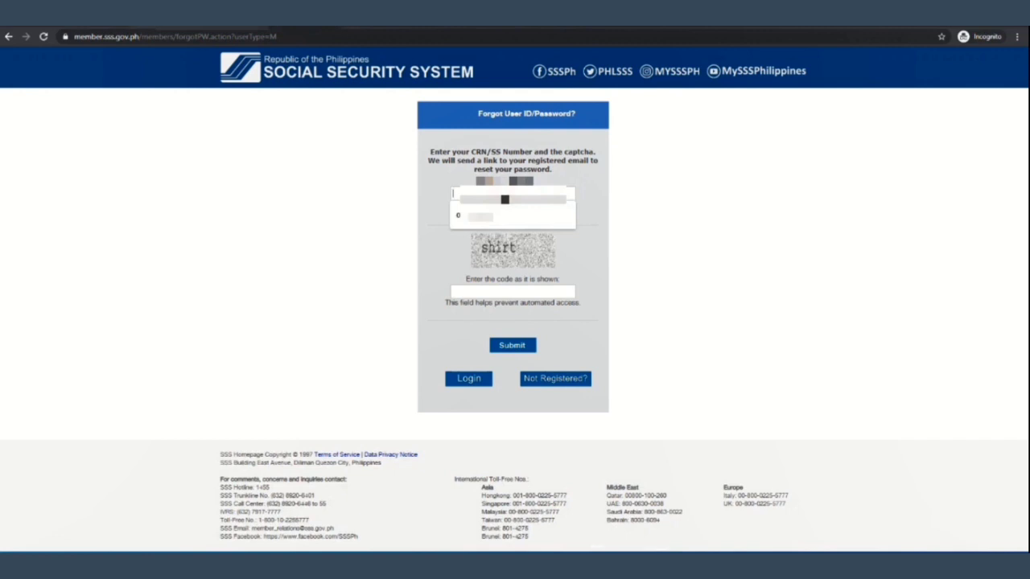
left_click(504, 200)
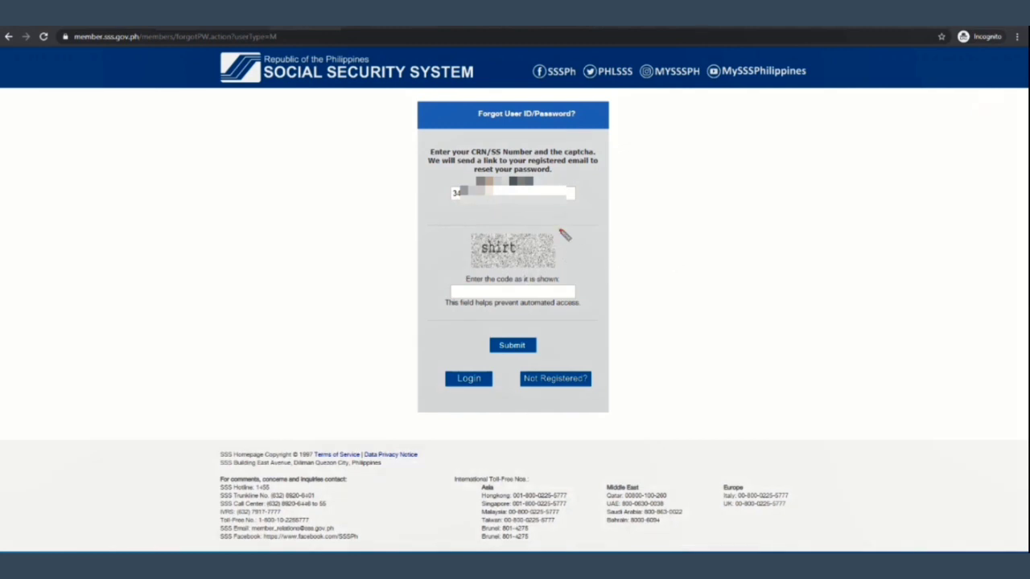
mouse_move(563, 232)
left_mouse_down()
mouse_move(487, 230)
mouse_move(465, 260)
mouse_move(496, 280)
mouse_move(537, 281)
mouse_move(567, 272)
mouse_move(562, 233)
left_mouse_up()
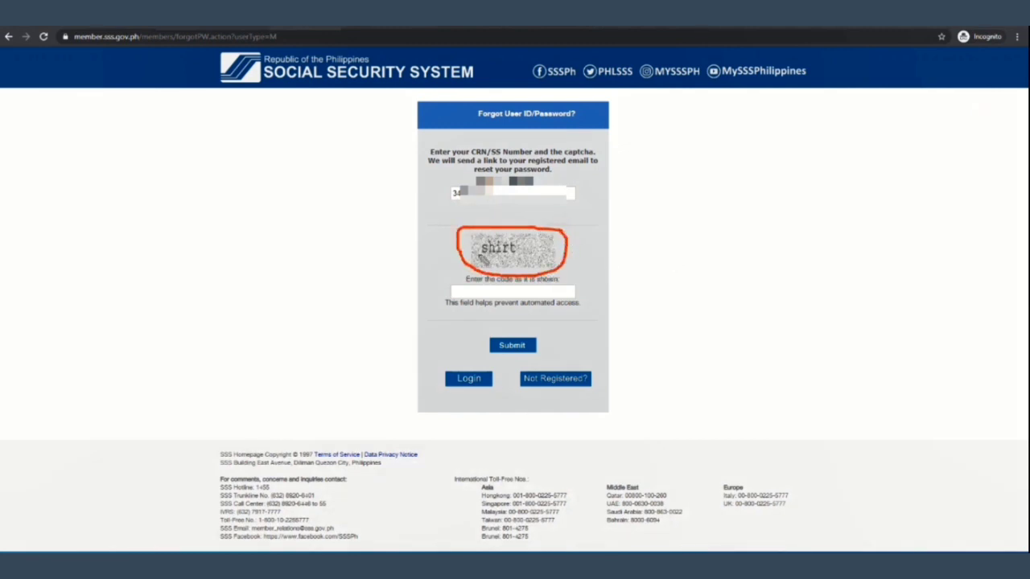
mouse_move(462, 249)
left_mouse_down()
mouse_move(379, 271)
mouse_move(417, 299)
mouse_move(447, 291)
mouse_move(437, 314)
left_mouse_up()
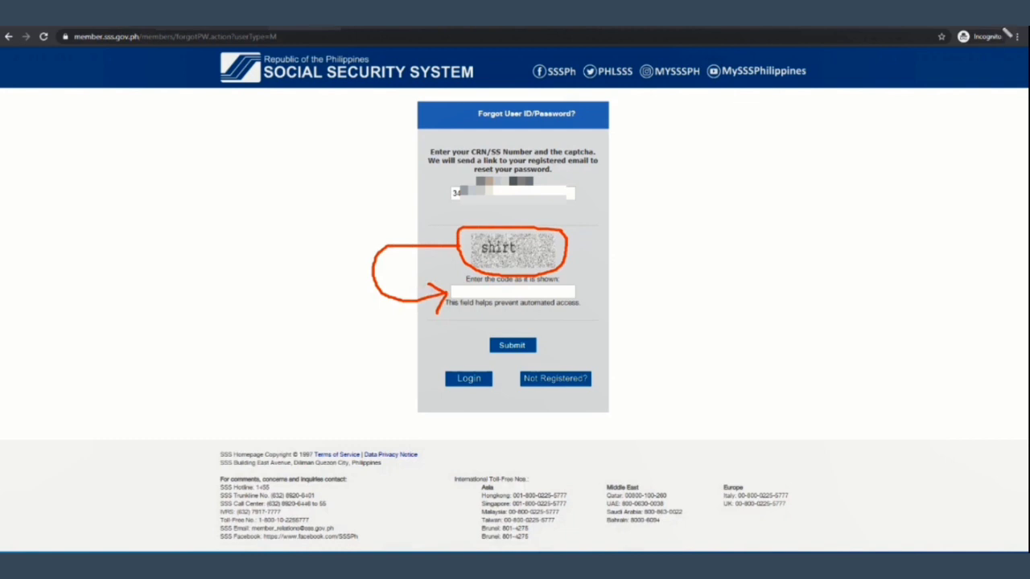
key("Escape")
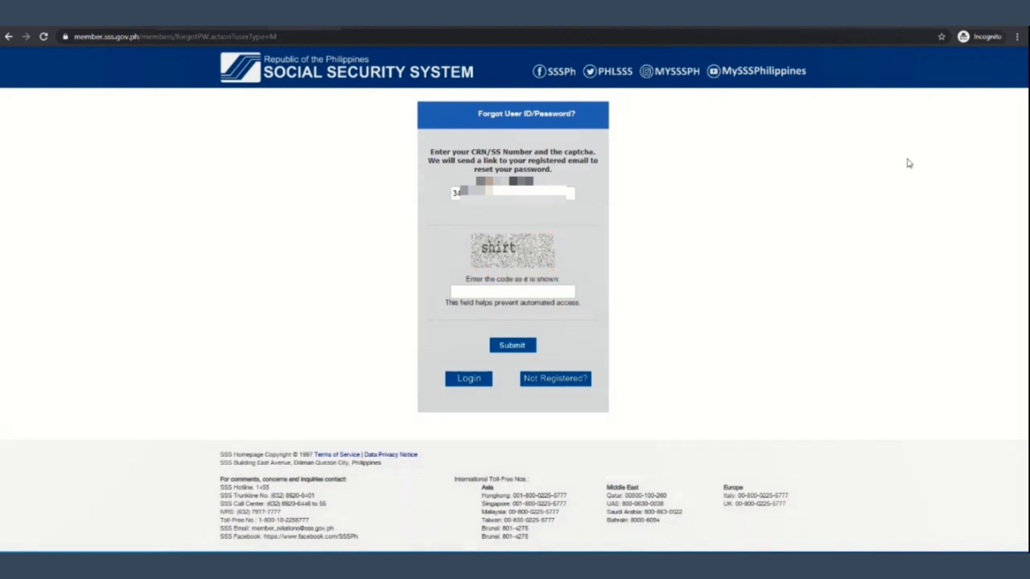
Step: Enter the captcha code exactly as shown in the image and submit the password reset request
left_click(491, 295)
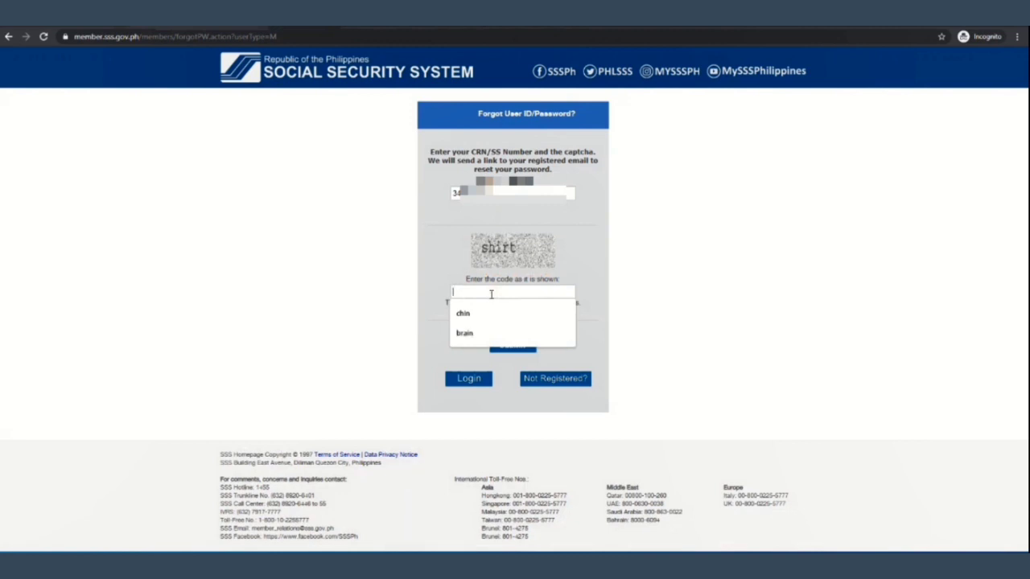
type("shirt")
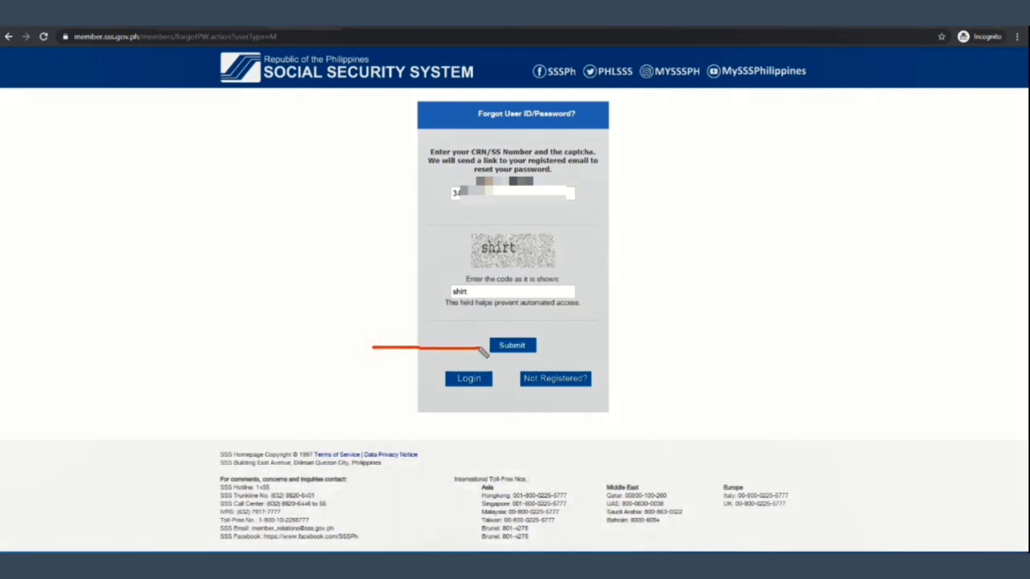
mouse_move(481, 352)
left_mouse_down()
mouse_move(486, 330)
mouse_move(545, 340)
mouse_move(547, 361)
mouse_move(475, 360)
left_mouse_up()
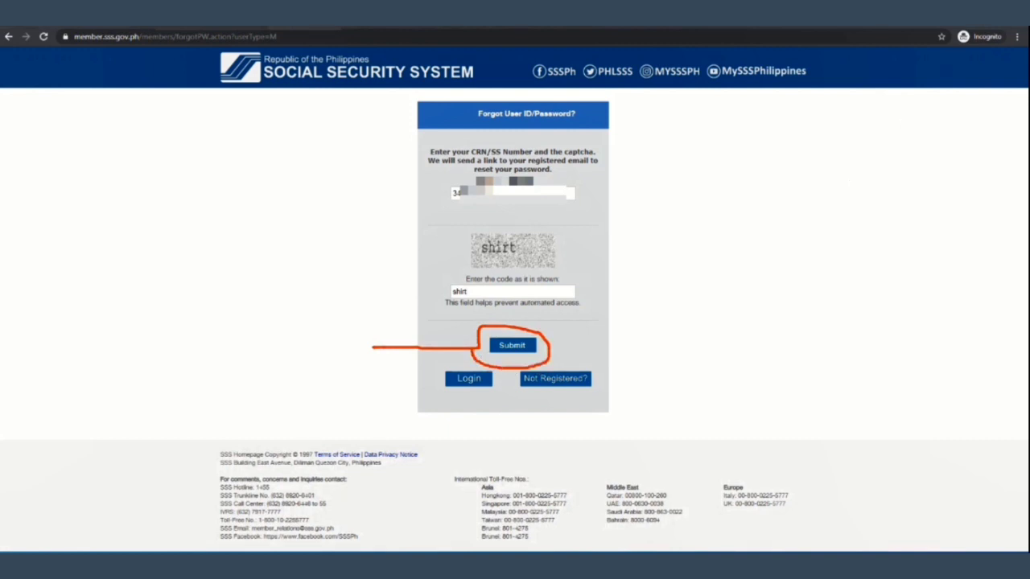
left_click(511, 347)
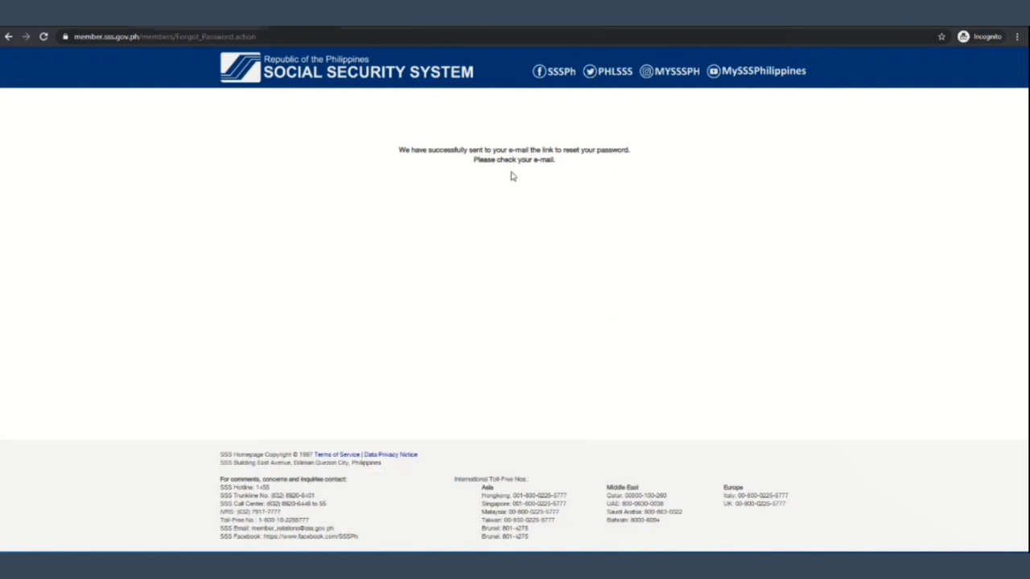
Step: Pause the embedded video on the page about the e-mailed password reset link
mouse_move(821, 453)
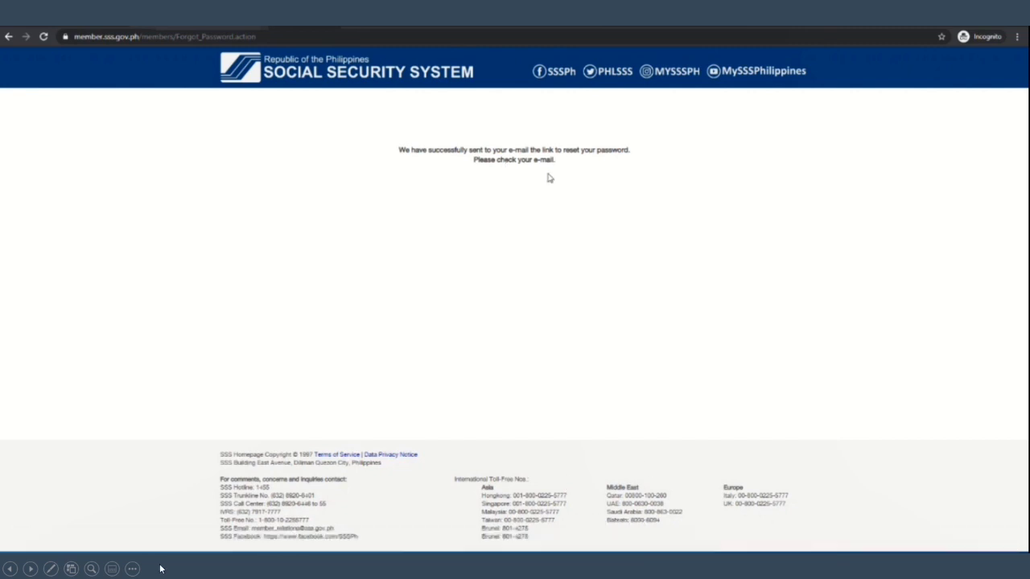
left_click(20, 539)
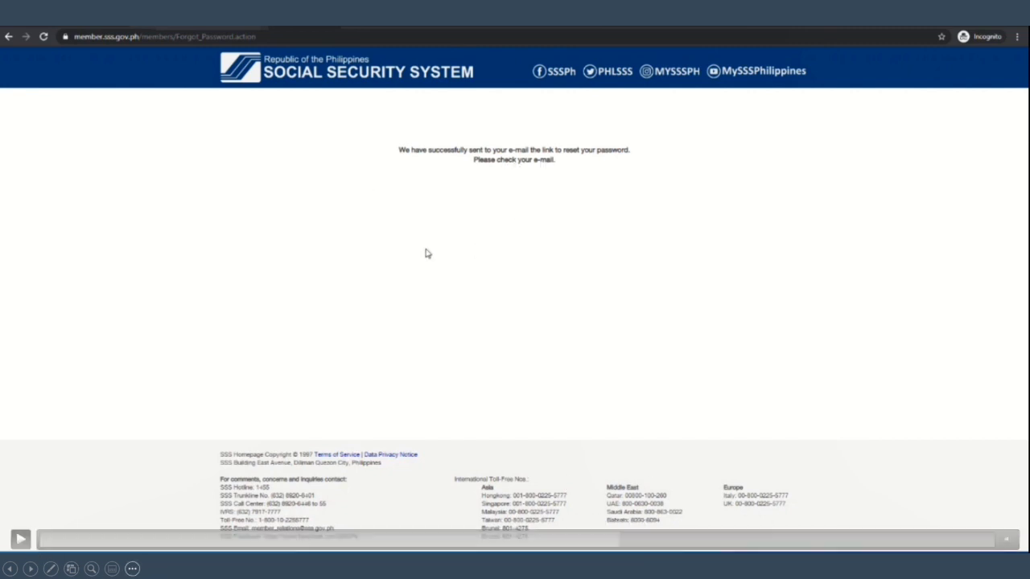
left_click(949, 319)
left_click(21, 540)
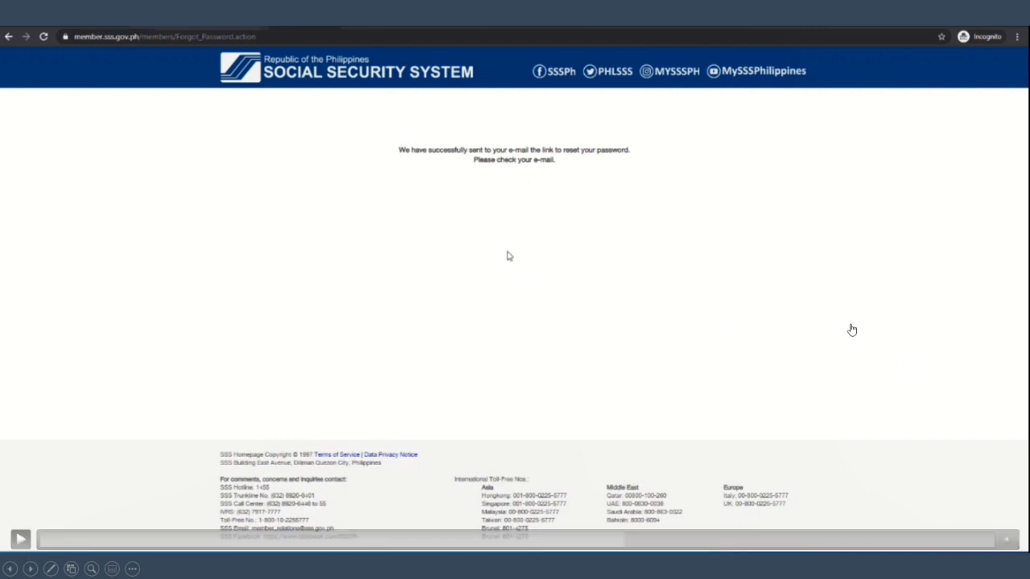
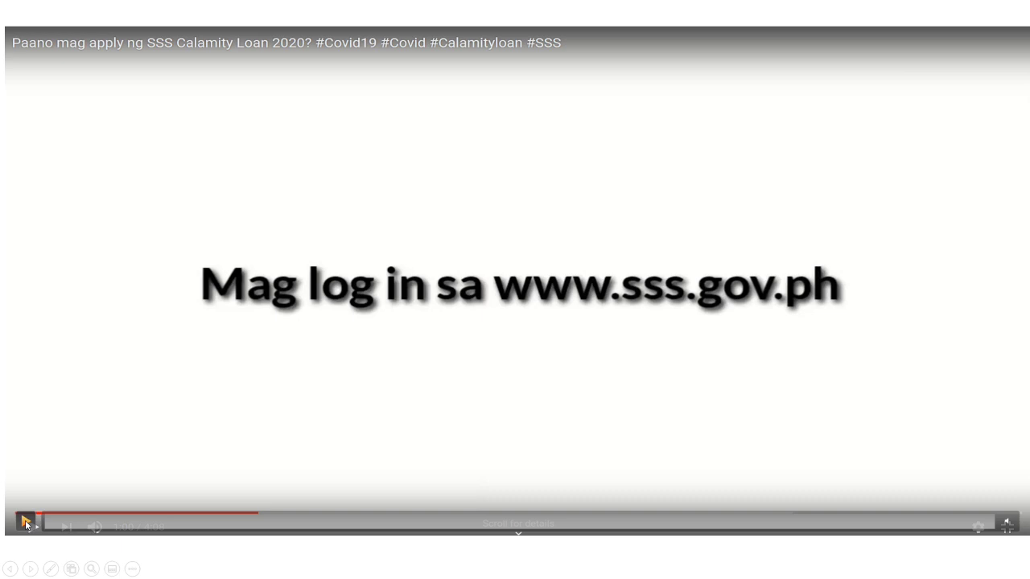
Step: Play the SSS Calamity Loan video with its volume lowered, continuing past the Apply for Calamity Loan option
left_click(27, 524)
mouse_move(1006, 527)
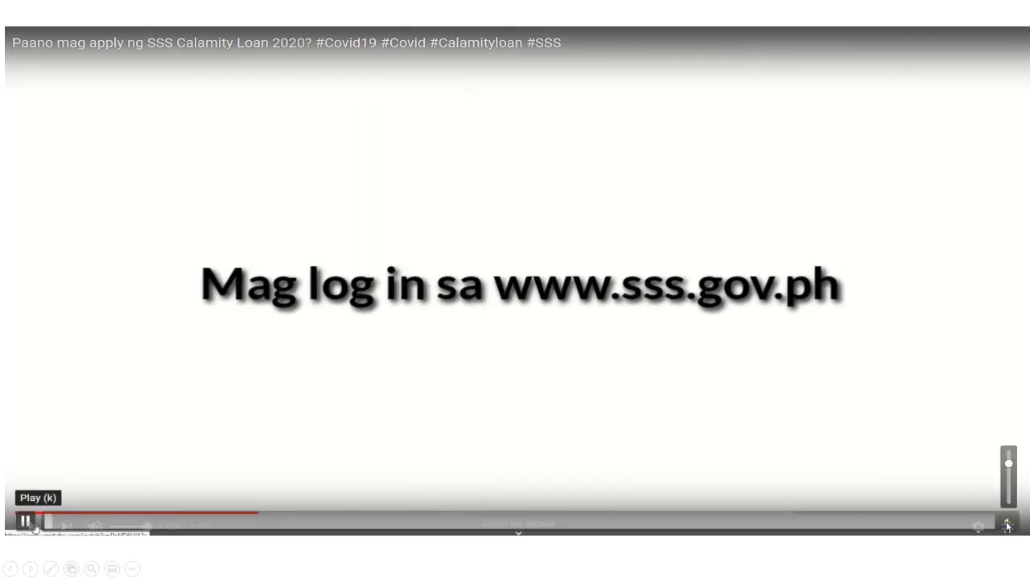
scroll(1008, 524, "down", 5)
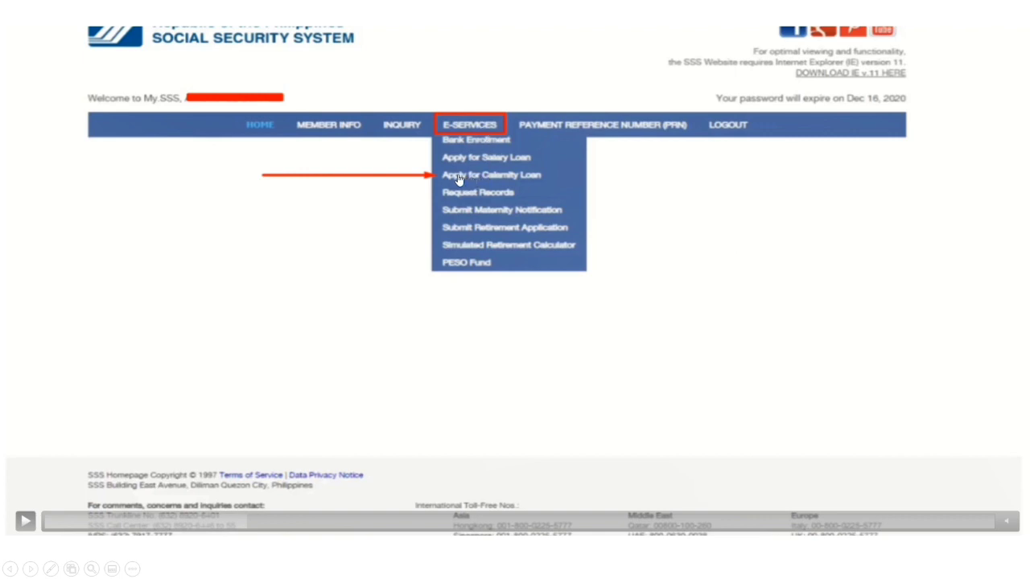
left_click(25, 522)
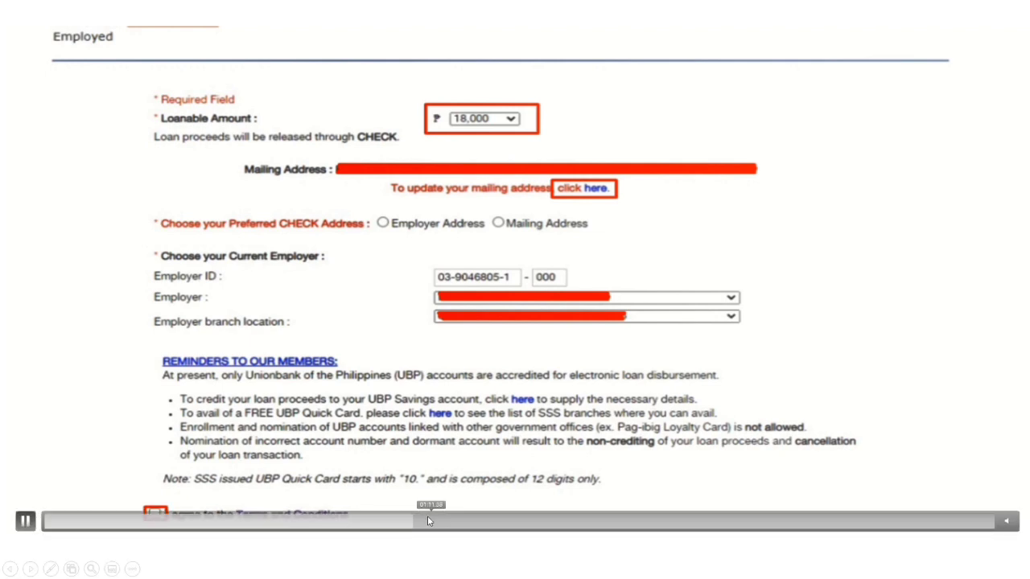
Step: Seek the video back to the part showing the loanable amount choices to review them
left_click(465, 519)
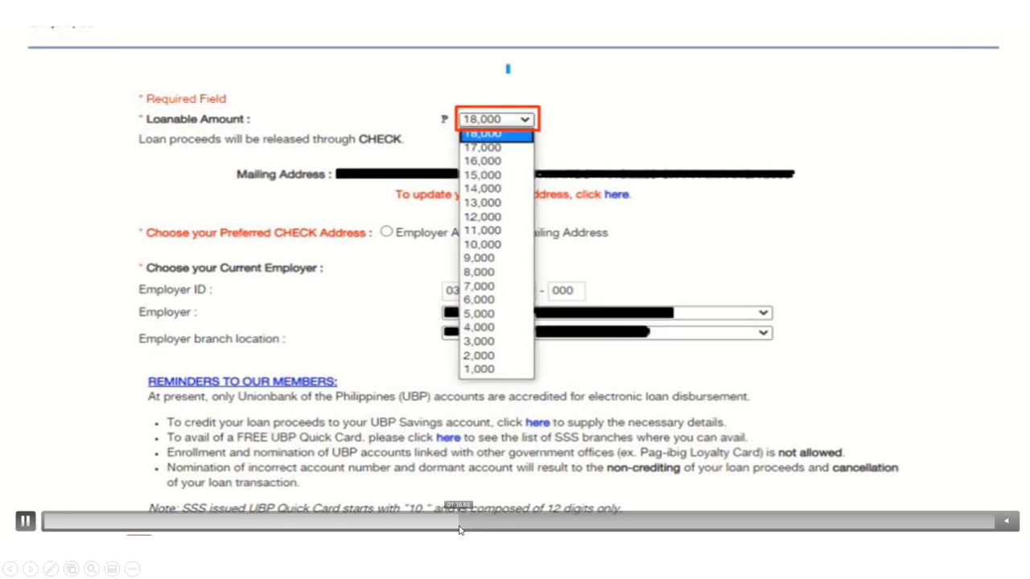
left_click(456, 523)
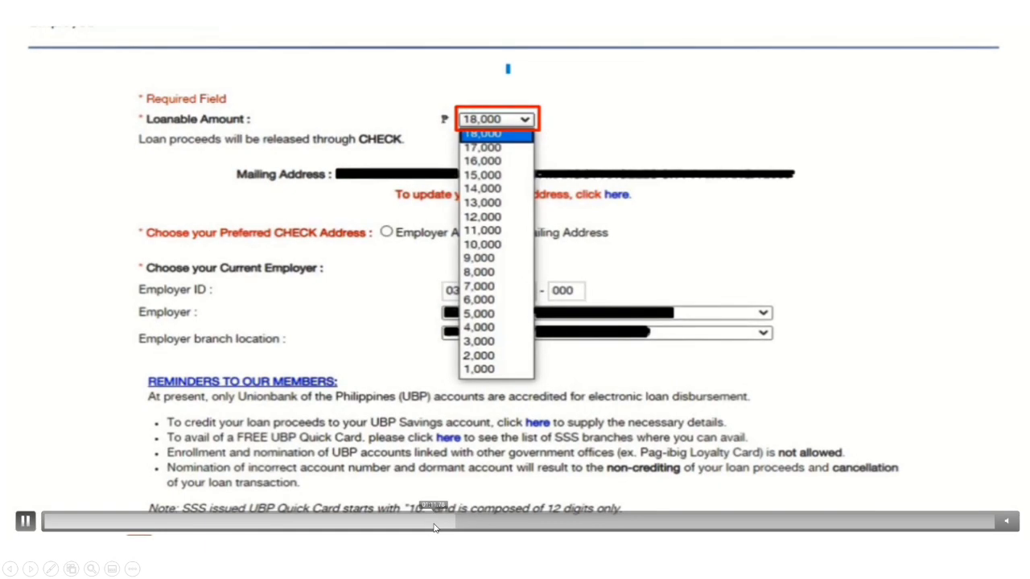
left_click(433, 527)
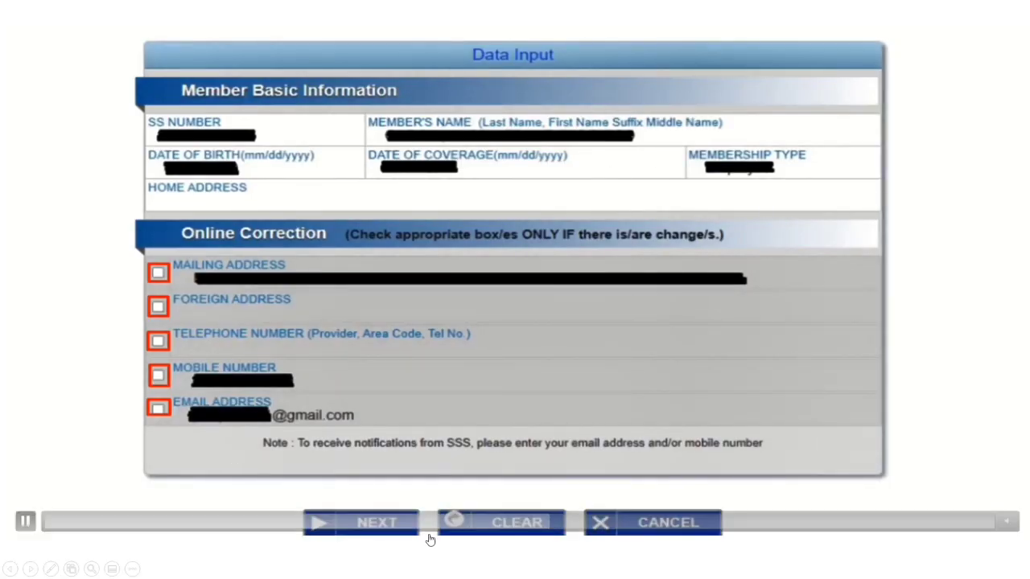
Step: Replay the part on updating the mailing address, pausing at its link before continuing to the Data Input page
left_click(506, 529)
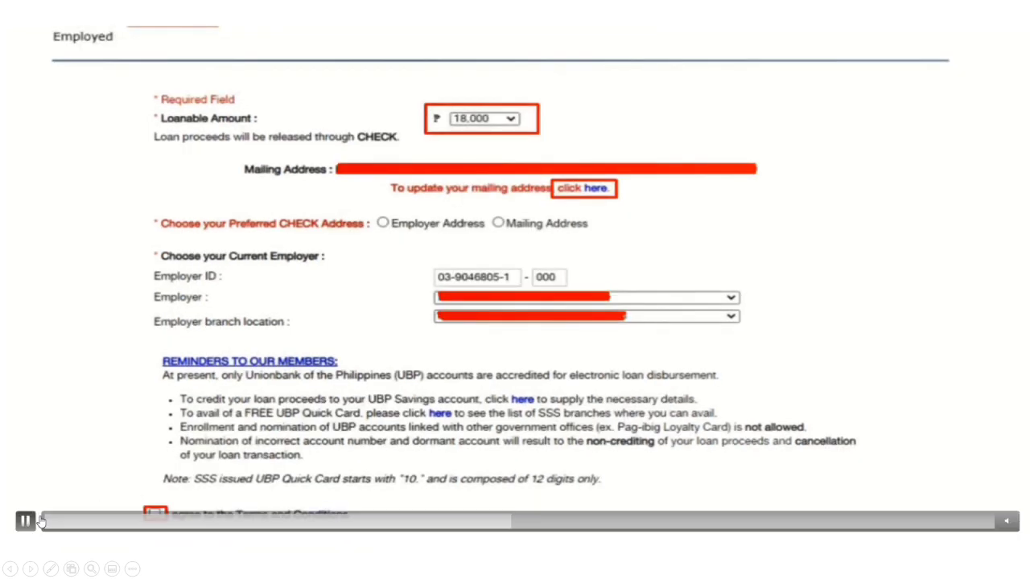
left_click(25, 522)
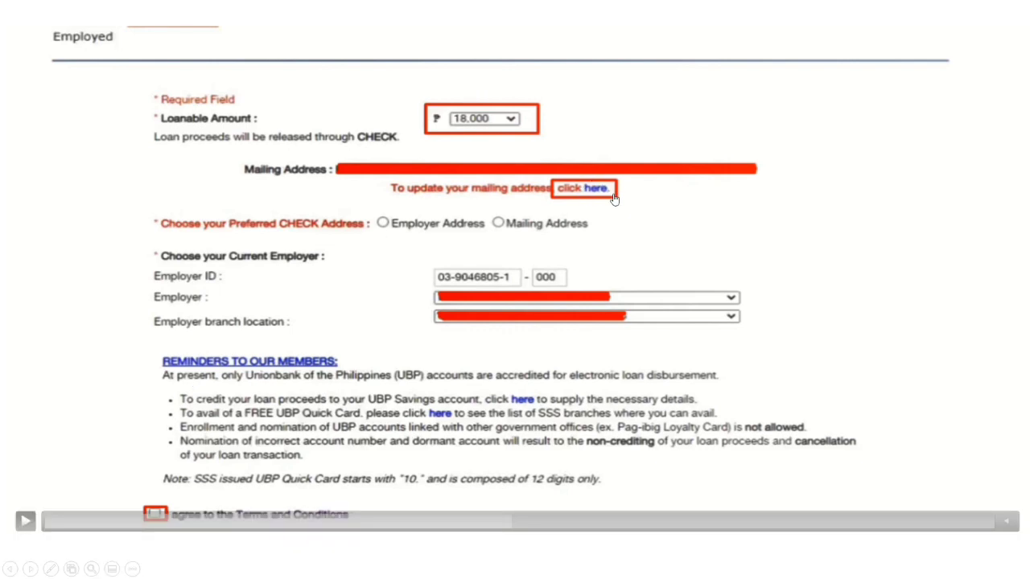
left_click(25, 522)
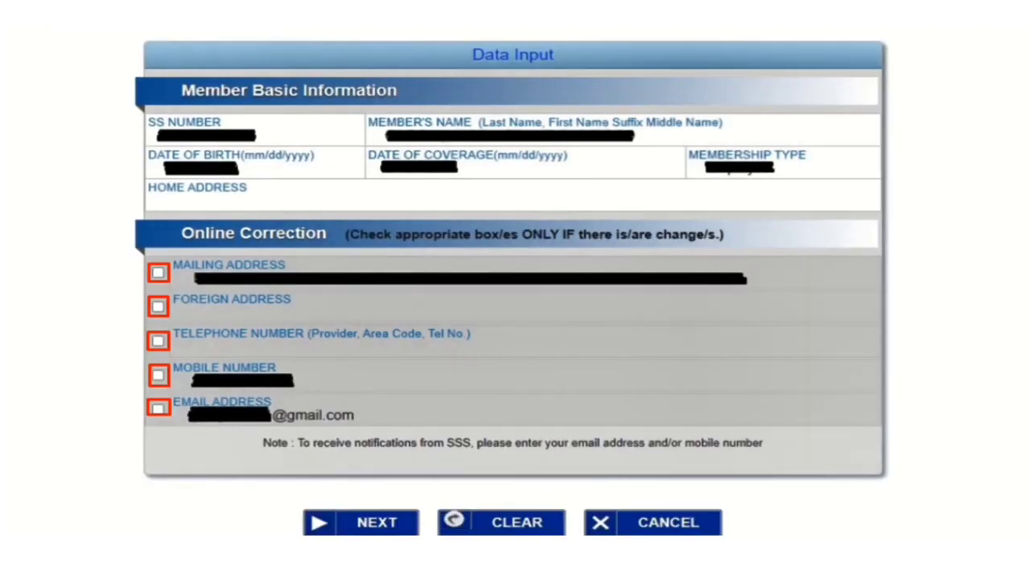
mouse_move(249, 334)
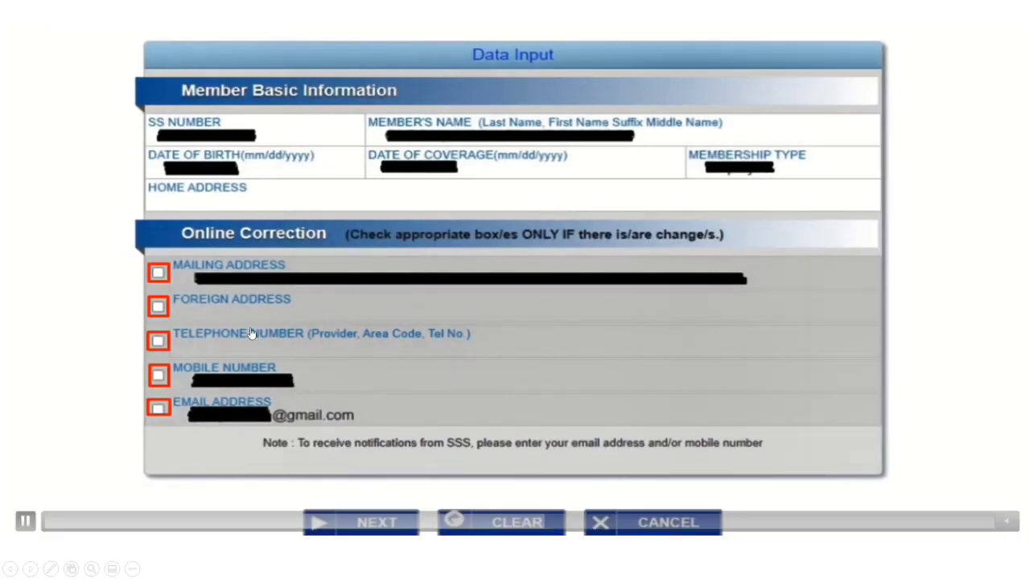
left_click(24, 523)
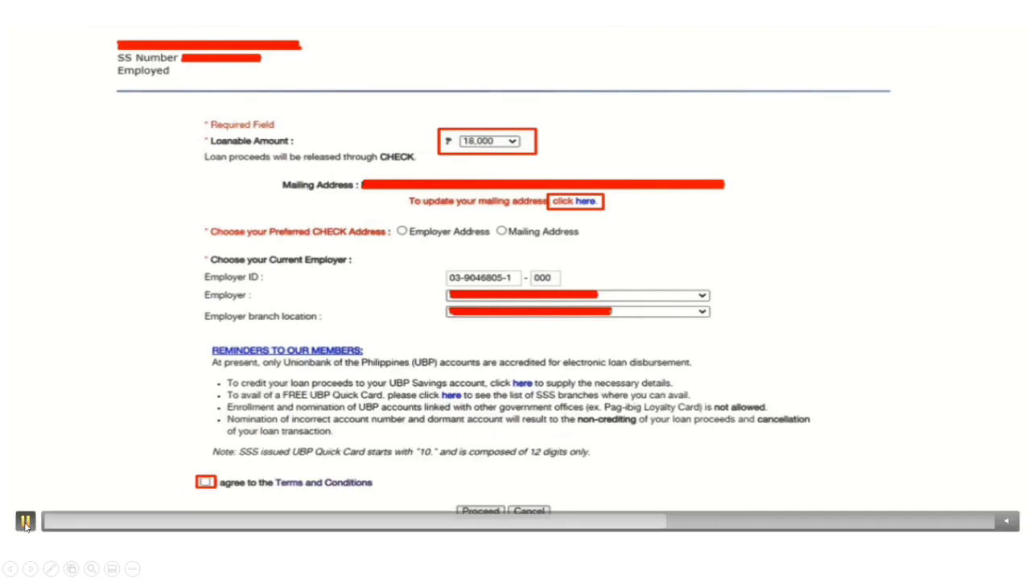
Step: Pause and resume the video at the Terms and Conditions agreement checkbox, seeking back to replay the Terms and Conditions for Calamity Loan document
left_click(31, 525)
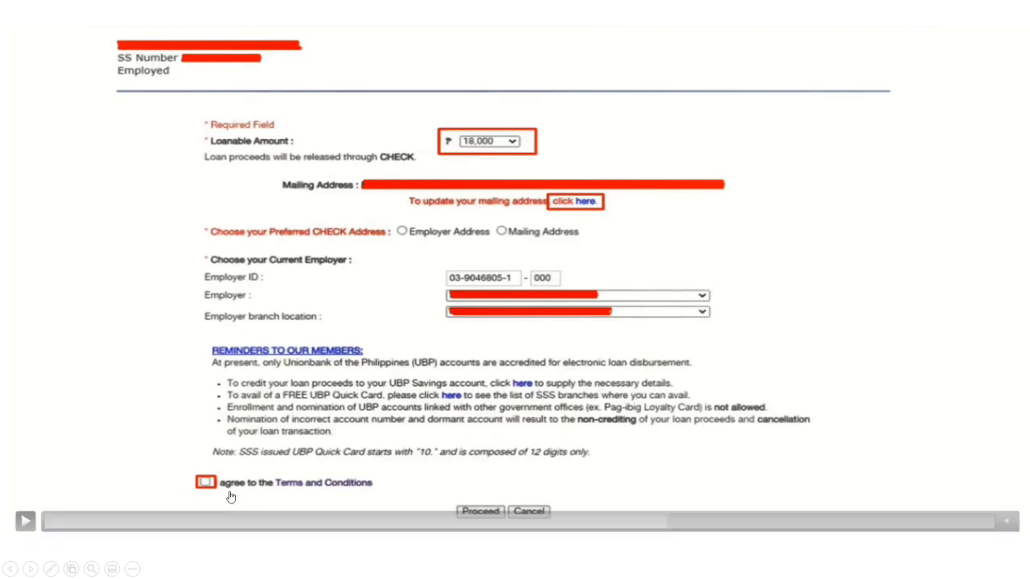
left_click(25, 520)
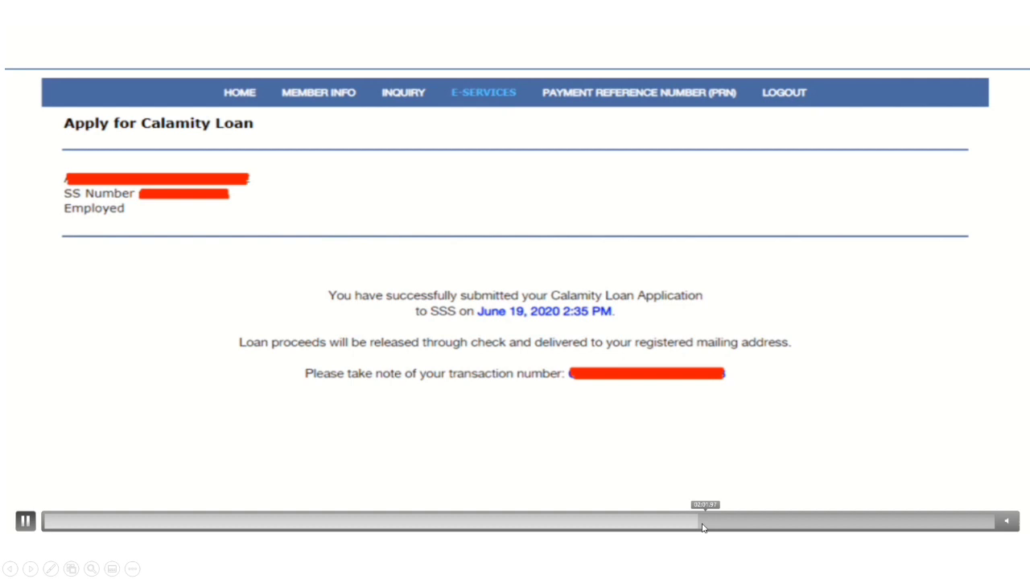
left_click(682, 528)
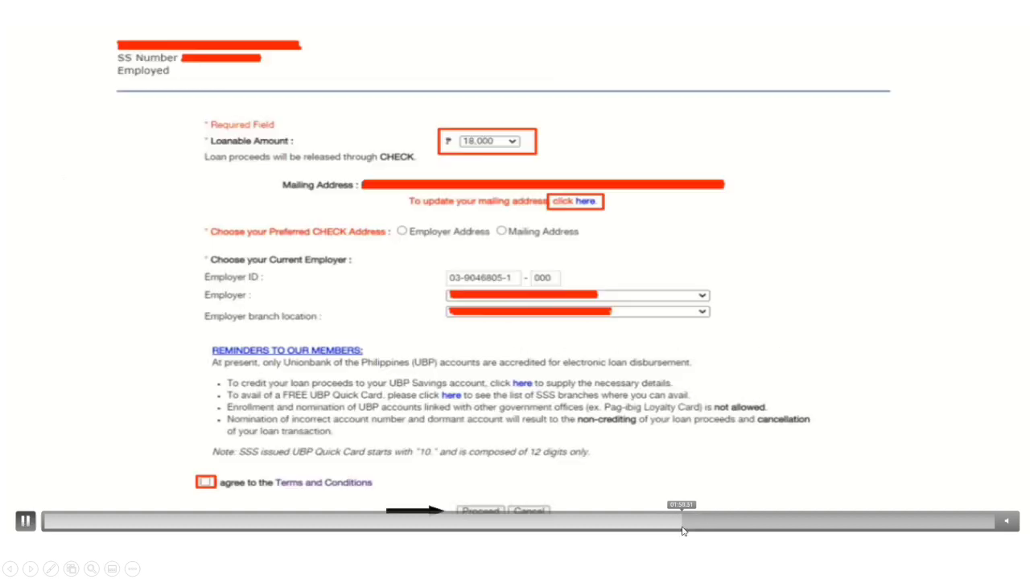
left_click(678, 527)
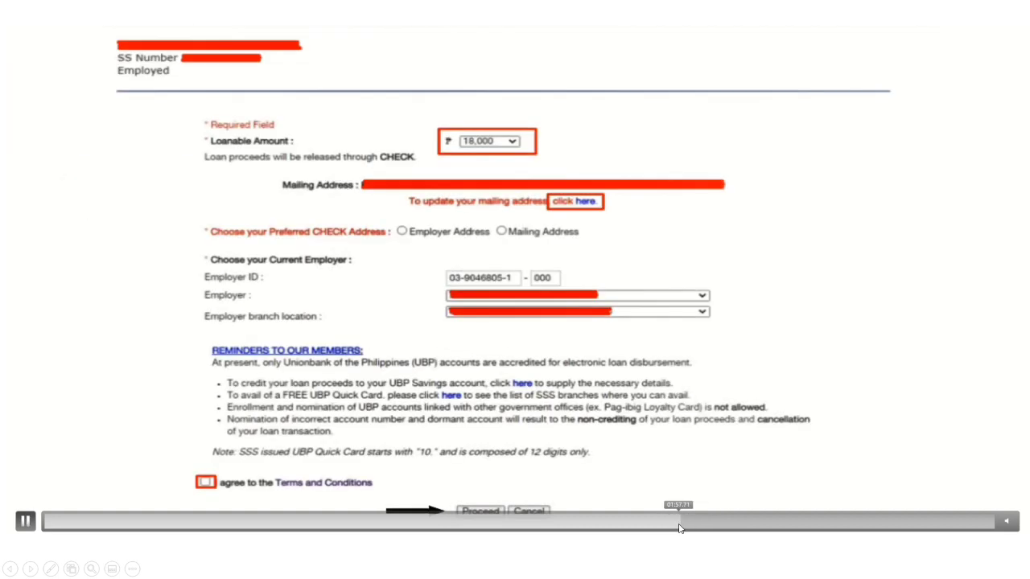
left_click(652, 529)
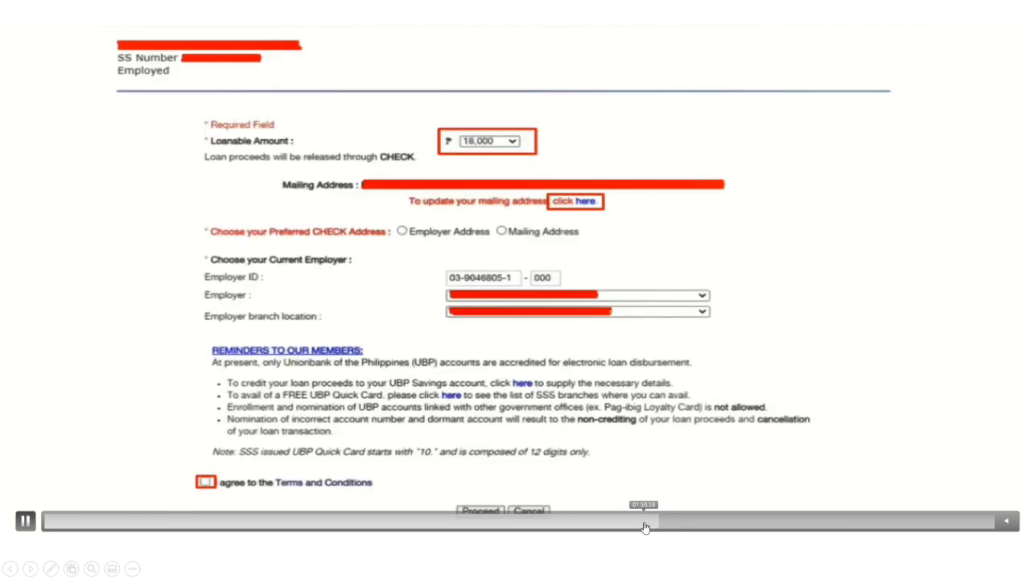
left_click(661, 528)
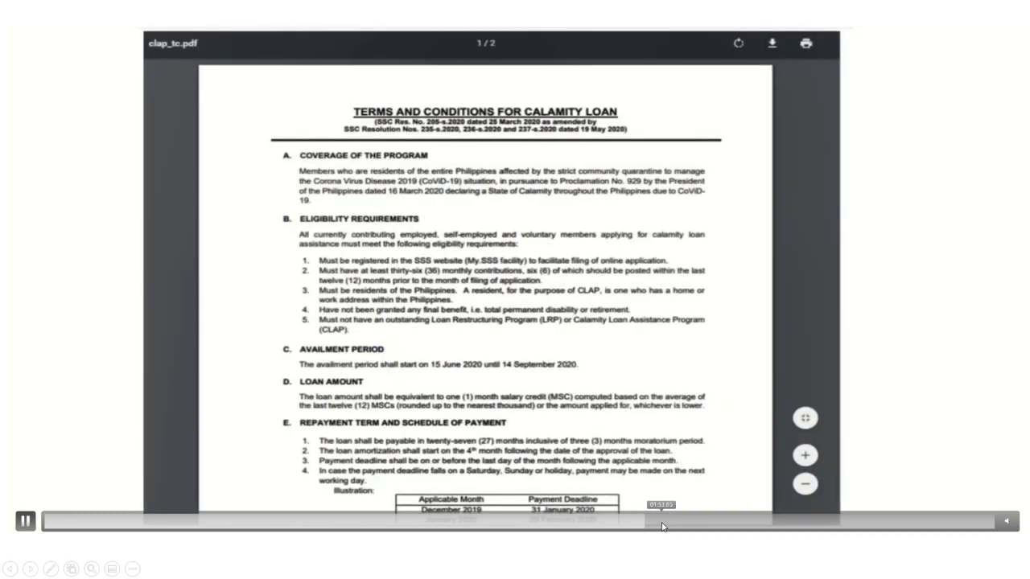
Step: Pause the video on the Data Input form, then resume it through to the Calamity Loan submission page
left_click(25, 521)
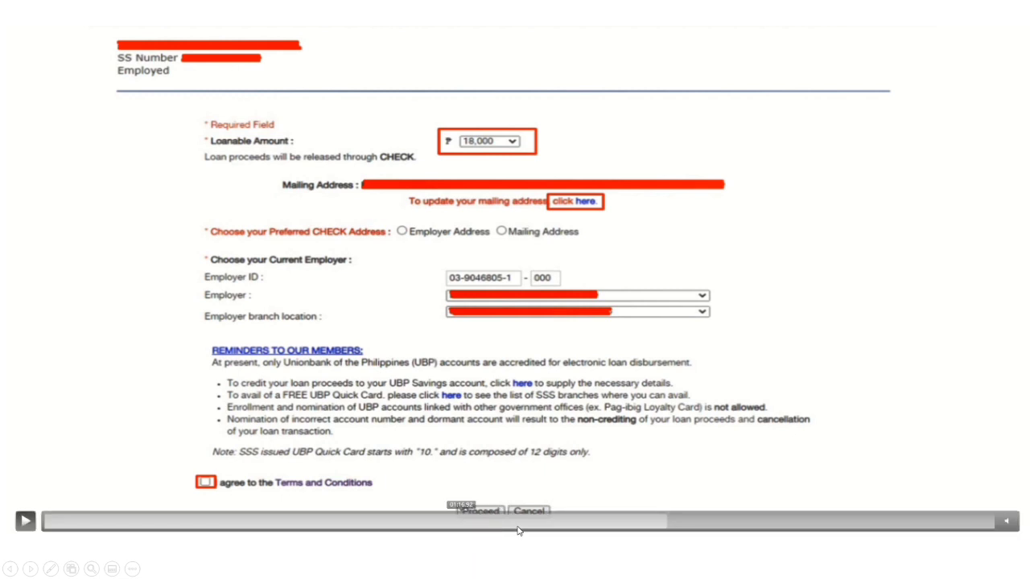
left_click(24, 522)
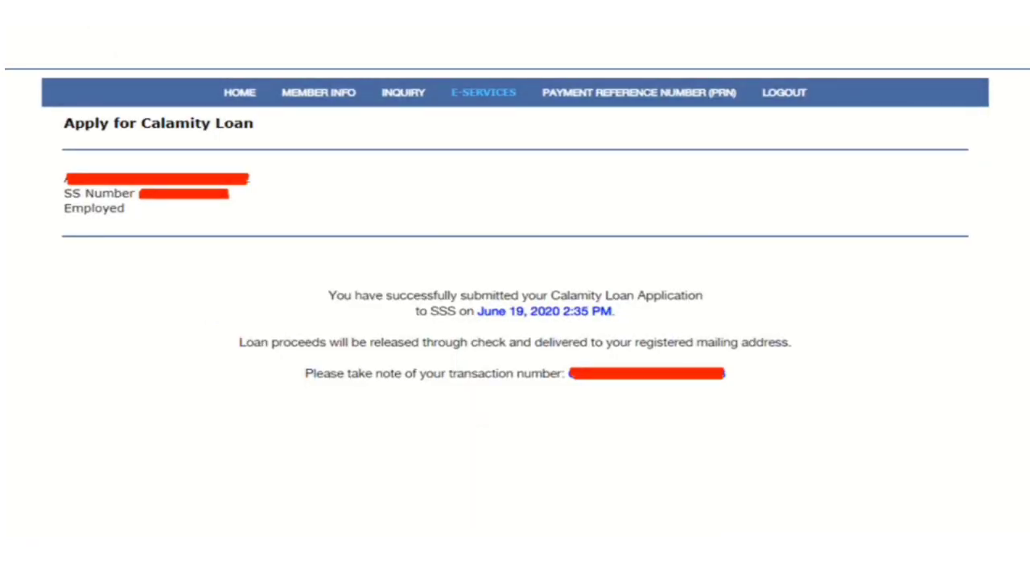
mouse_move(48, 519)
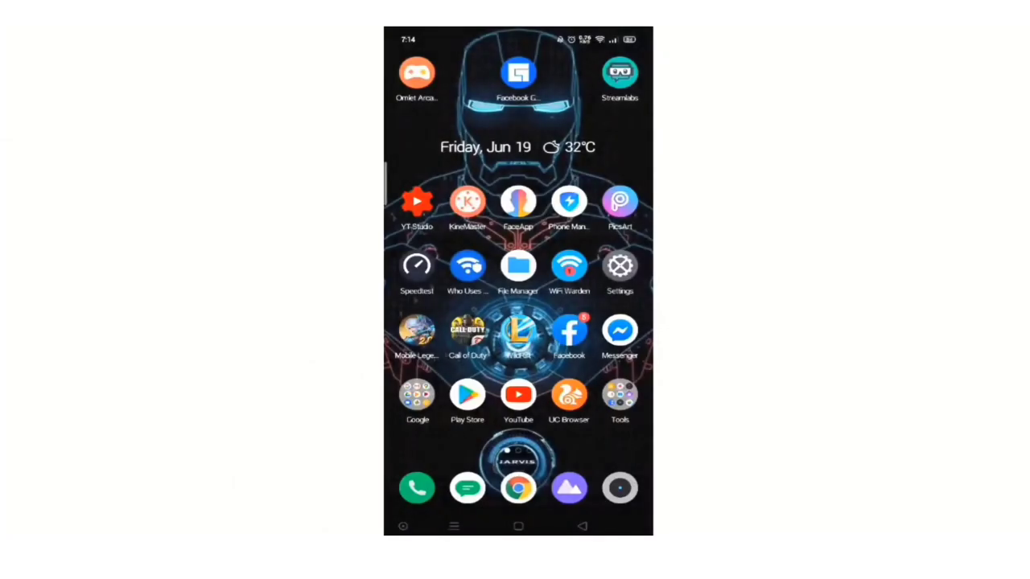
Step: Search Google Play on the phone for "sss mobile" and open the SSS Mobile app's store page
left_click(468, 395)
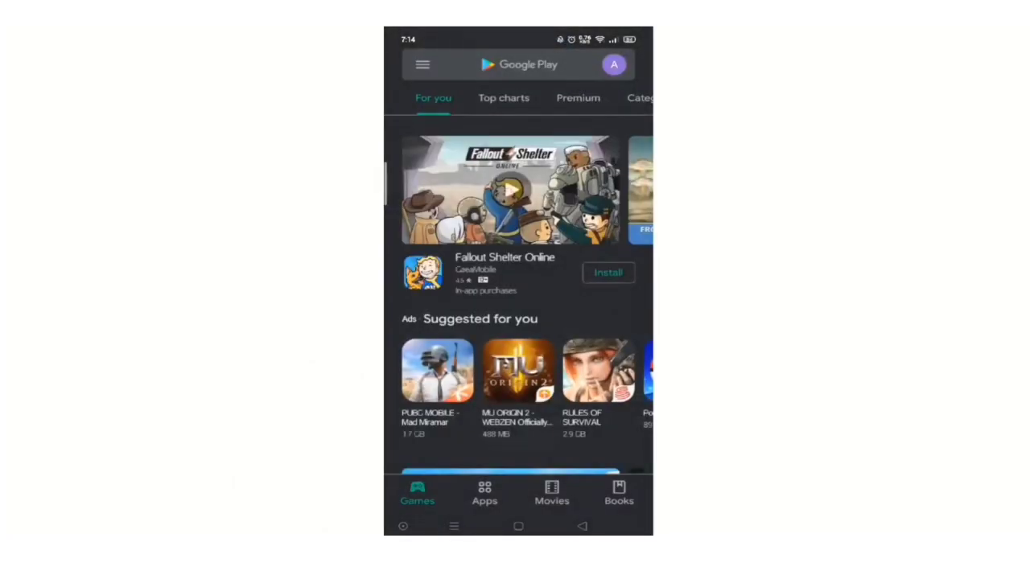
left_click(519, 64)
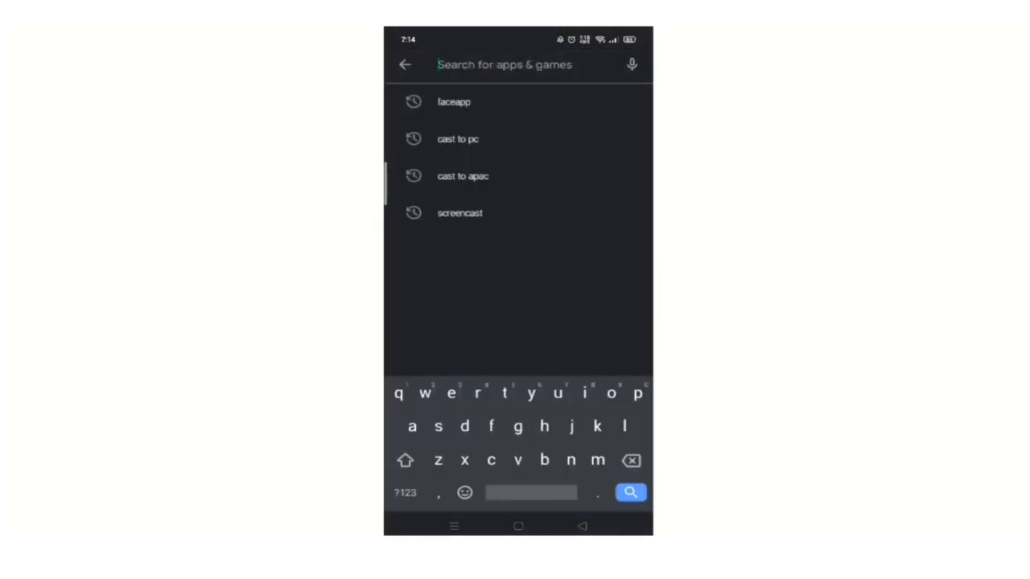
type("sss")
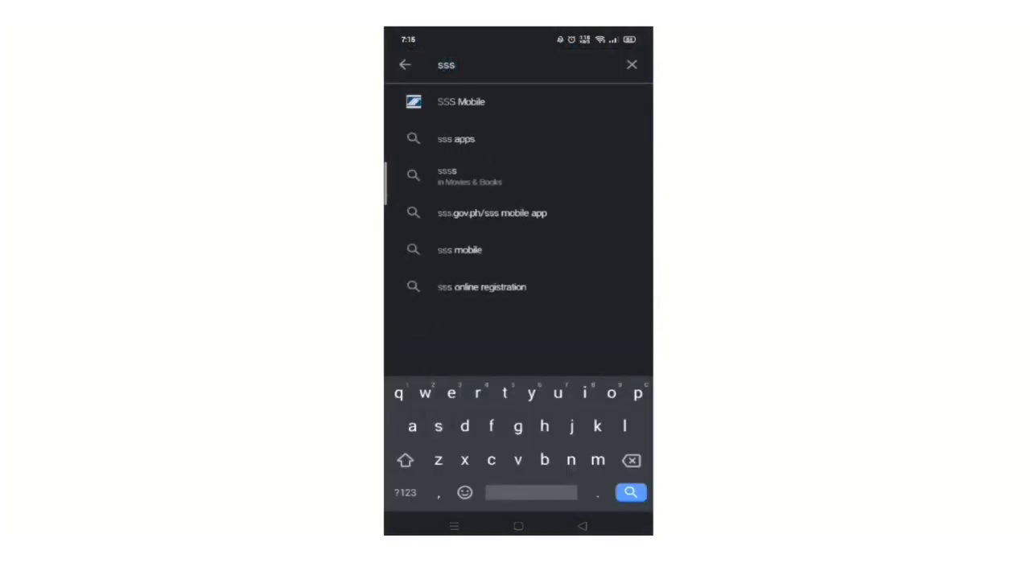
type(" mo")
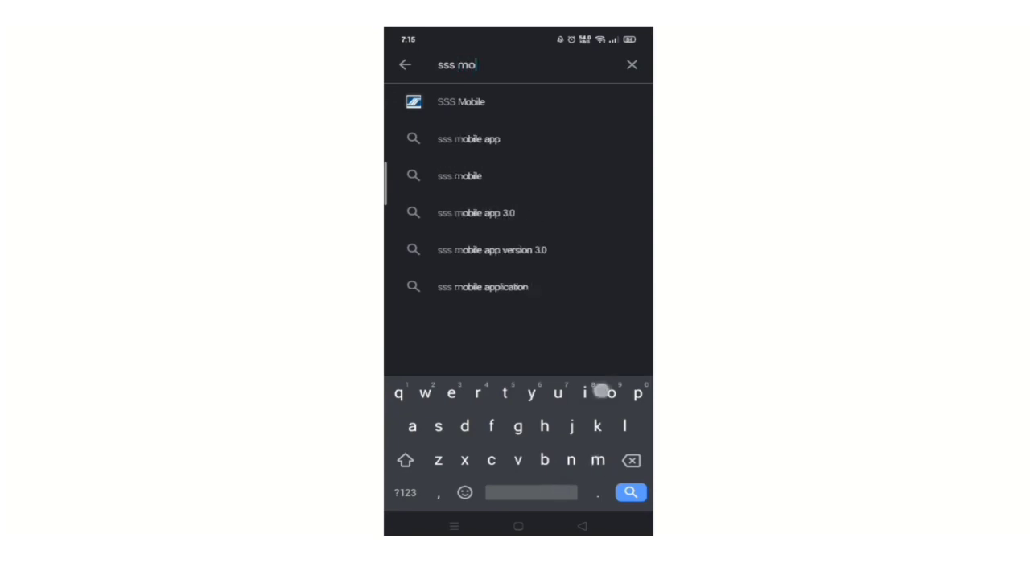
type("bile")
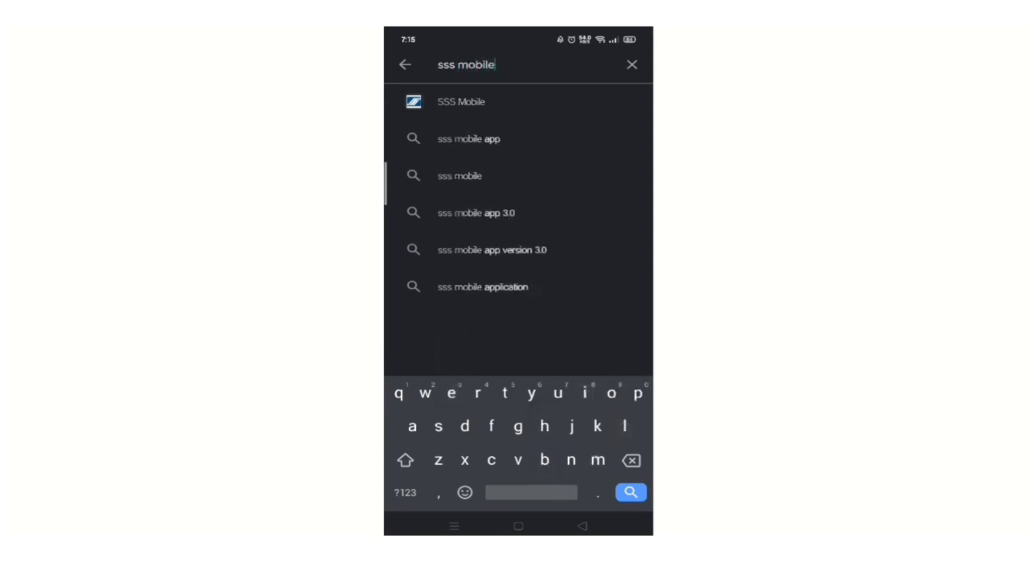
left_click(585, 106)
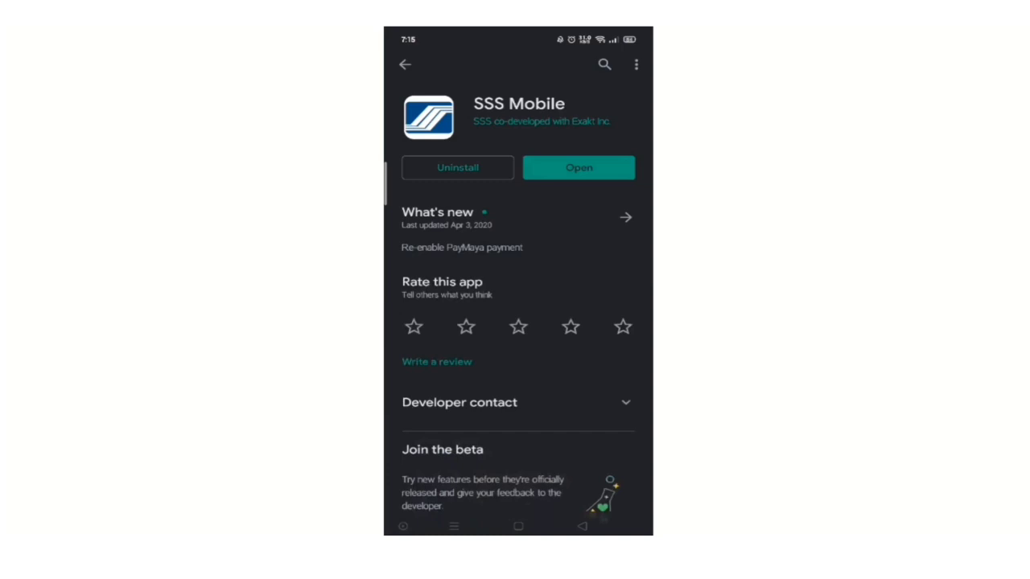
Step: Launch the SSS Mobile app and view the salary loan options under My Loans
left_click(579, 167)
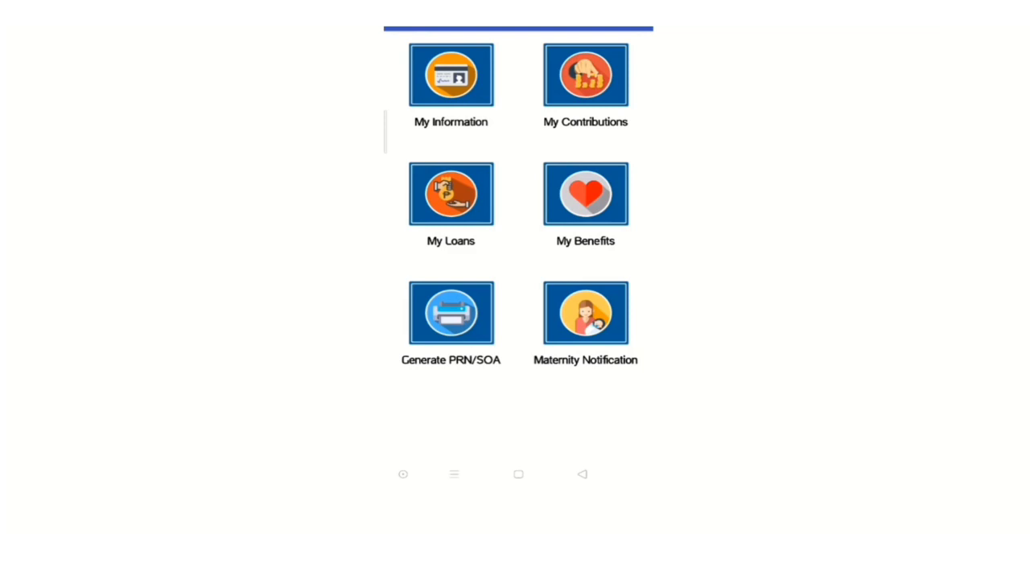
left_click(447, 209)
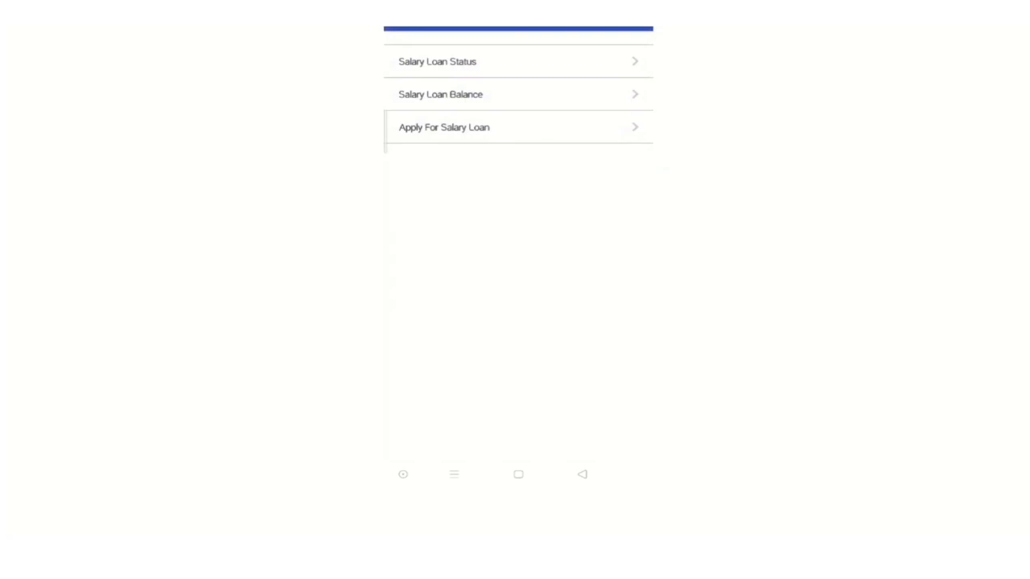
left_click(596, 54)
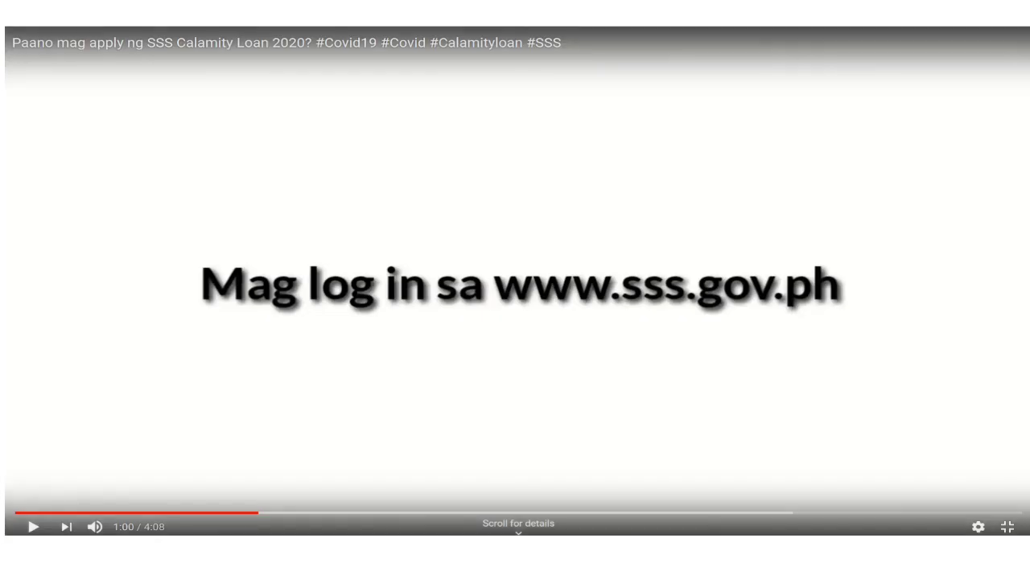
Step: Advance the presentation to the slide on how many days to wait for the calamity loan
left_click(915, 219)
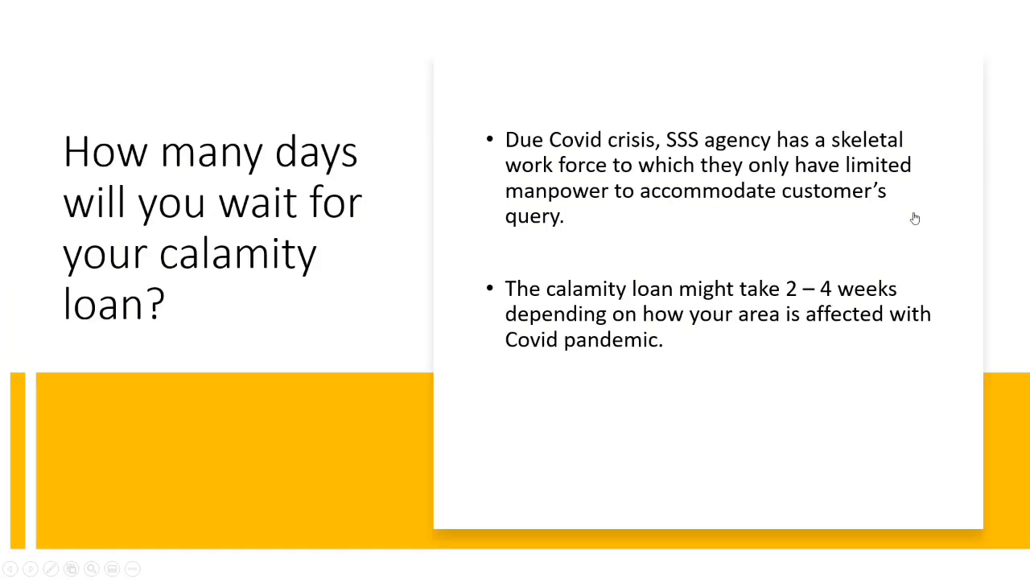